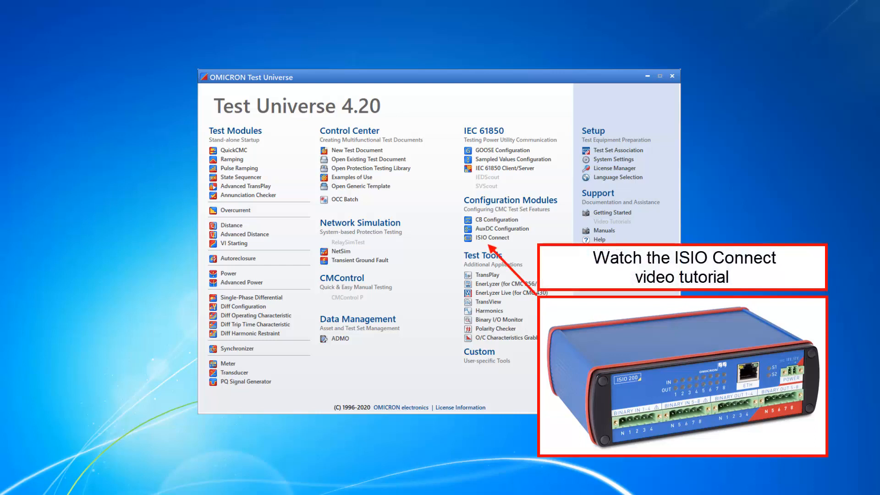
Start GOOSE Configuration, import the Control_DataSet GOOSE from Trip and CB Pos2.cid as a subscription and expand its data set.
{"action": "left_click", "coordinate": [500, 151]}
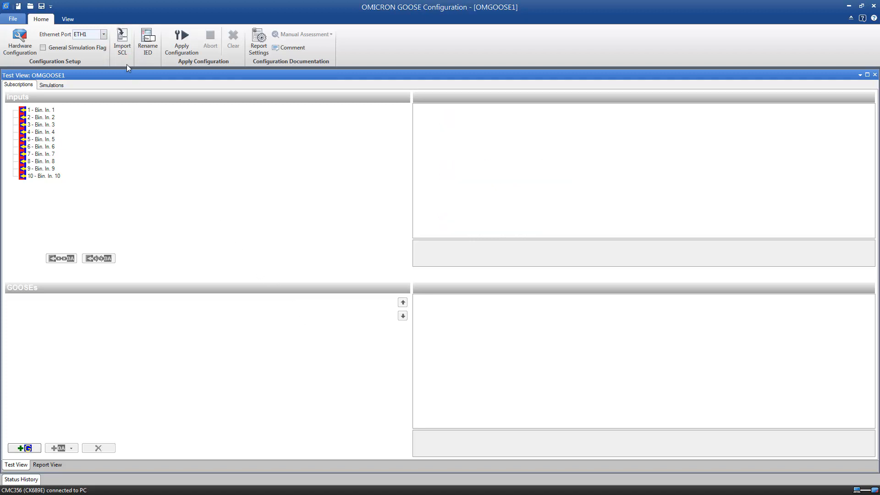
{"action": "left_click", "coordinate": [123, 45]}
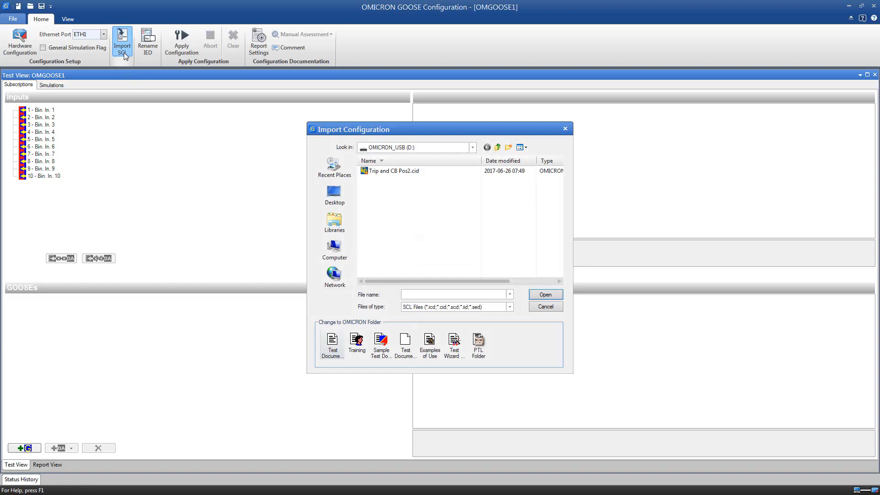
{"action": "left_click", "coordinate": [385, 172]}
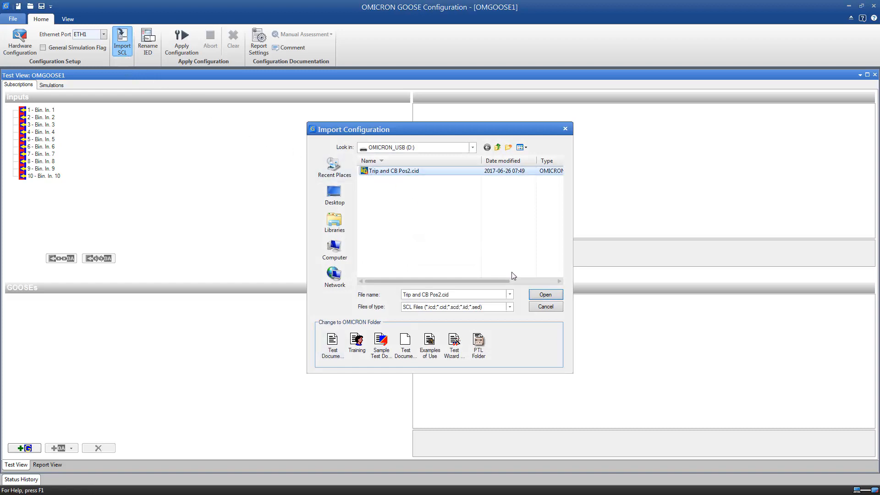
{"action": "left_click", "coordinate": [539, 292]}
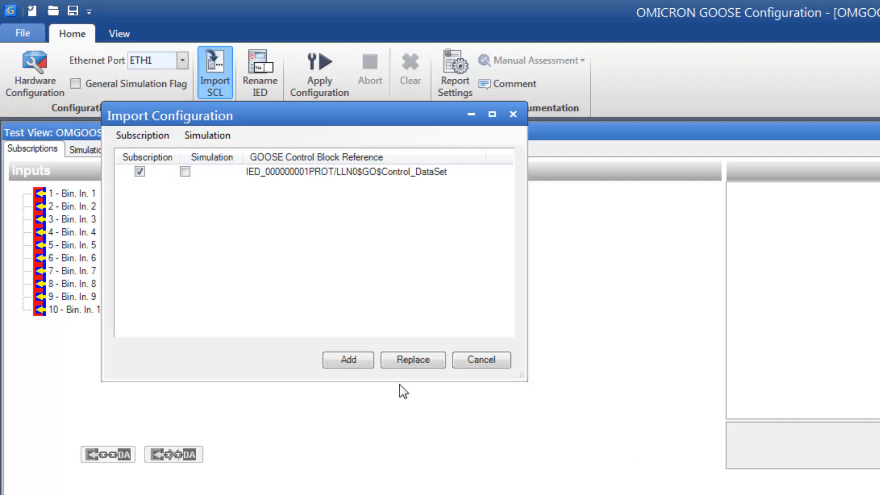
{"action": "left_click", "coordinate": [347, 359]}
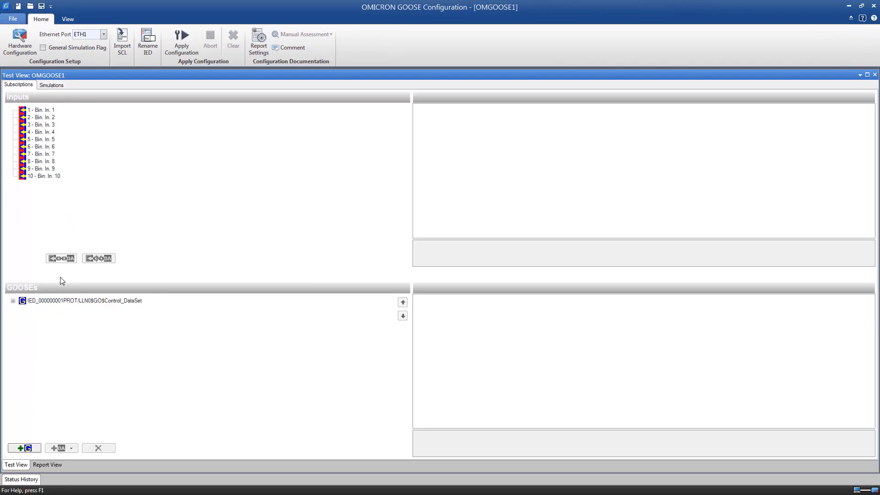
{"action": "left_click", "coordinate": [13, 300]}
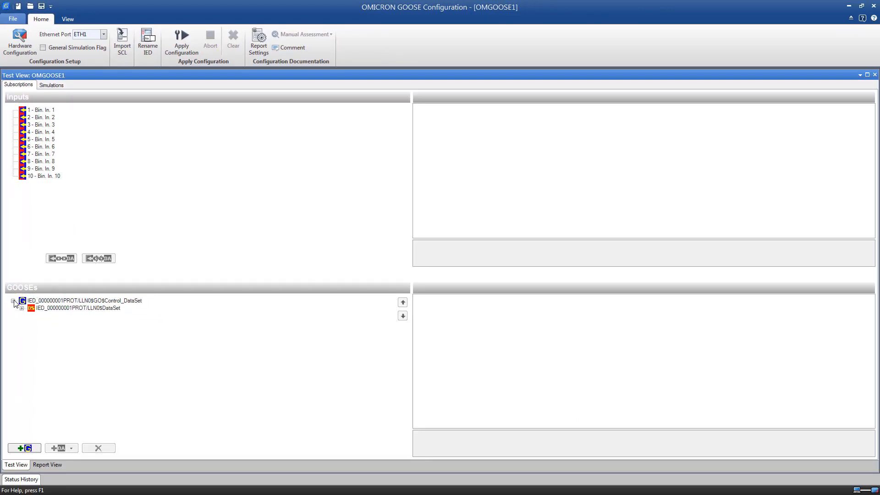
{"action": "left_click", "coordinate": [22, 307]}
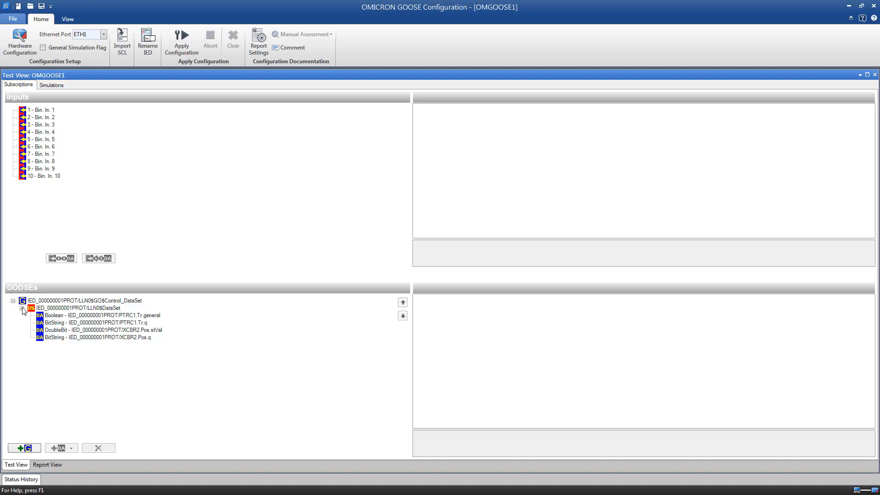
Switch to IEDScout, start a network capture and subscribe to the captured Control_DataSet GOOSE.
{"action": "key", "text": "alt+Tab"}
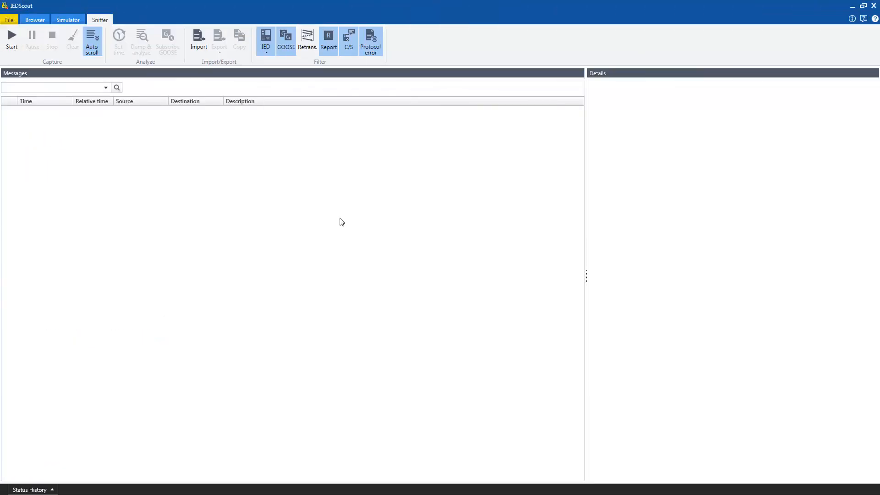
{"action": "left_click", "coordinate": [14, 45]}
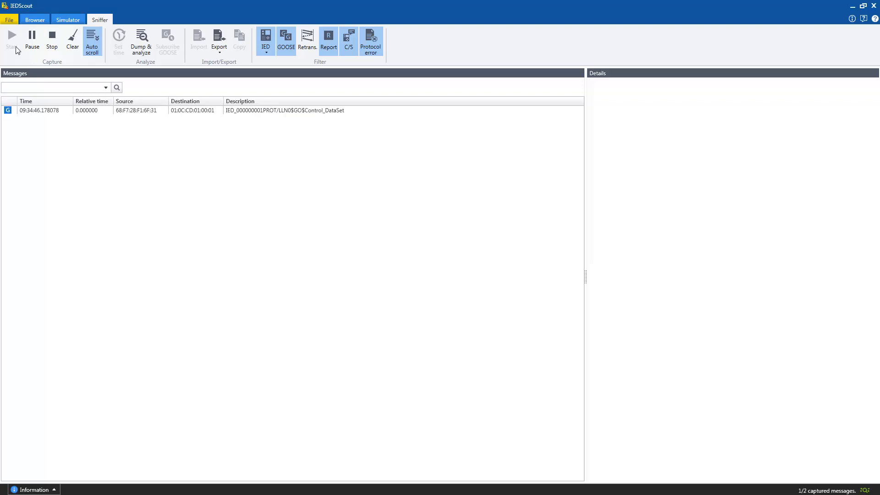
{"action": "left_click", "coordinate": [78, 111]}
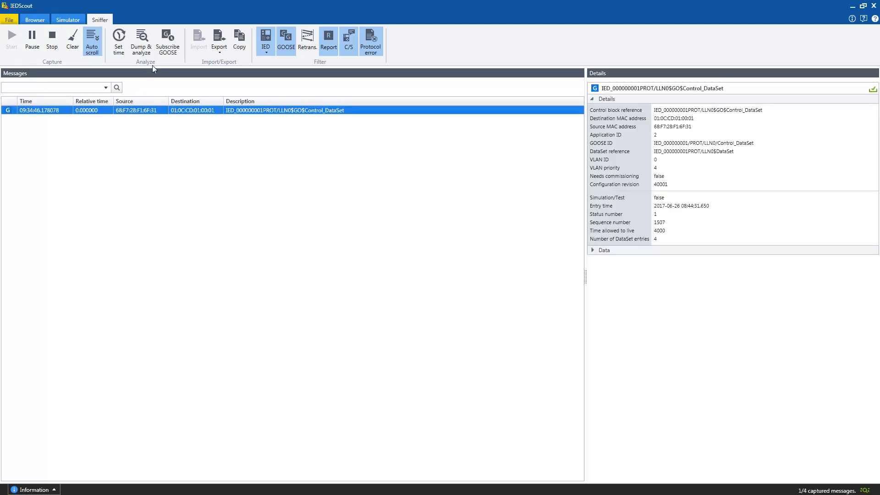
{"action": "left_click", "coordinate": [165, 45]}
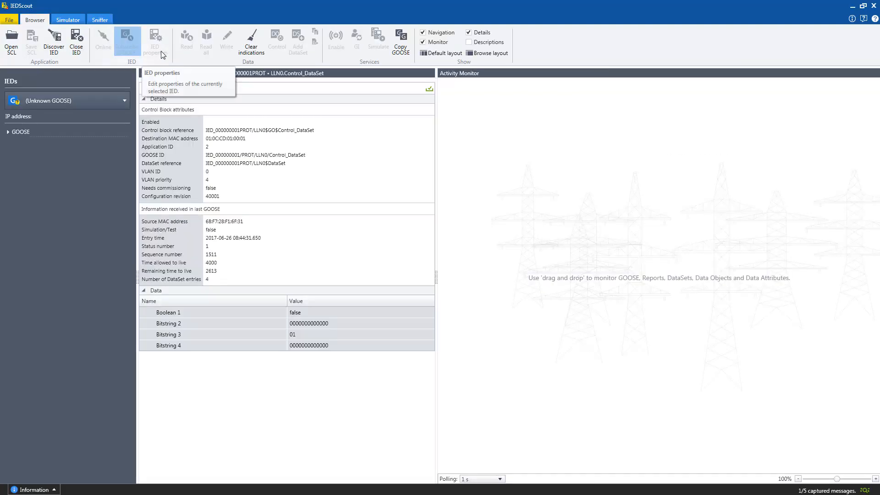
Copy LLN0.Control_DataSet from IEDScout's browser and paste it into the subscribed GOOSEs in GOOSE Configuration.
{"action": "left_click", "coordinate": [8, 132]}
{"action": "left_click", "coordinate": [17, 141]}
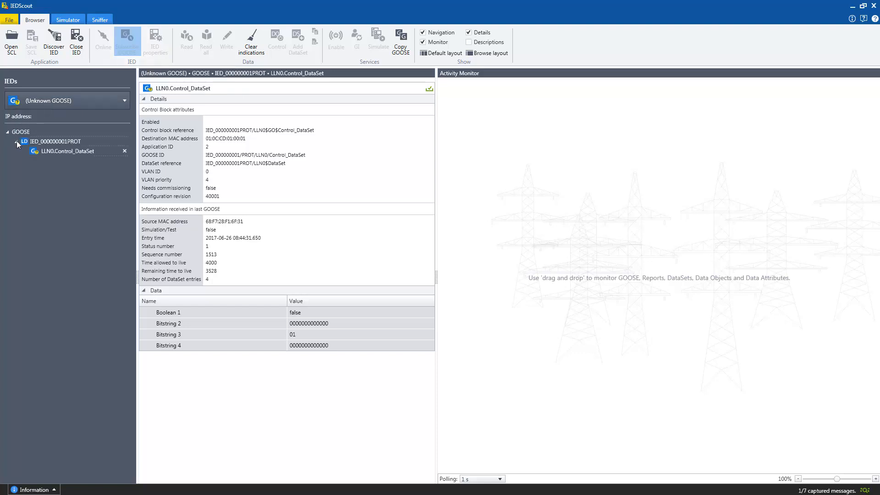
{"action": "left_click", "coordinate": [56, 153]}
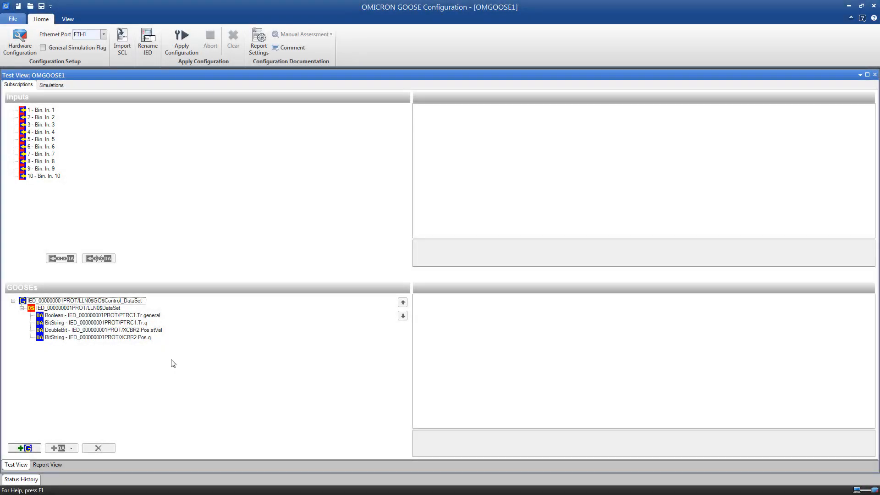
{"action": "right_click", "coordinate": [172, 360]}
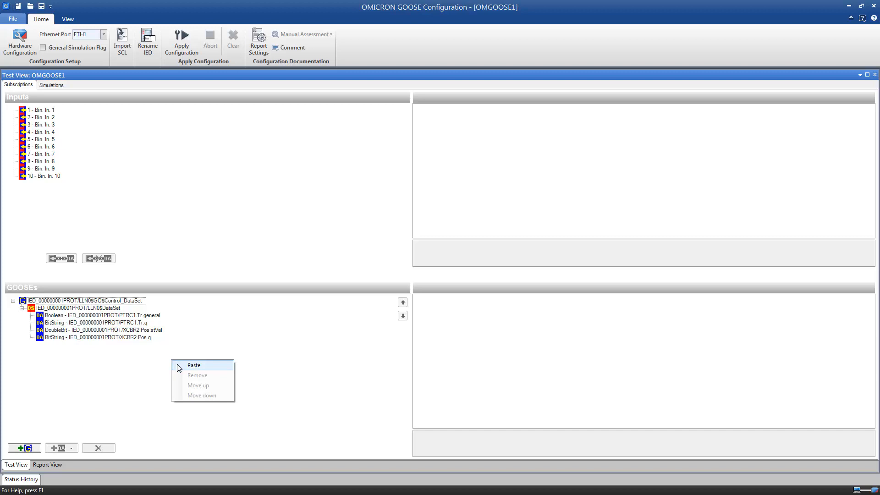
{"action": "left_click", "coordinate": [192, 365]}
Expand the pasted GOOSE's data set to view its attributes, and remove that second Control_DataSet GOOSE.
{"action": "left_click", "coordinate": [13, 308]}
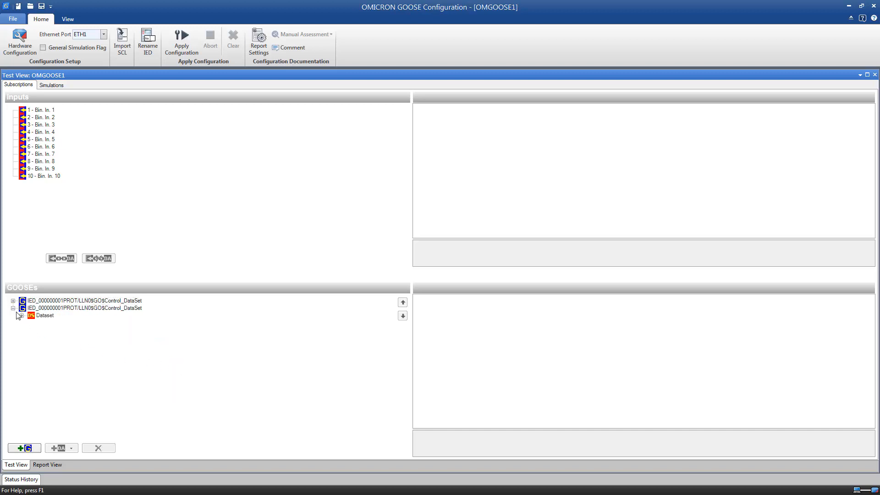
{"action": "left_click", "coordinate": [21, 315]}
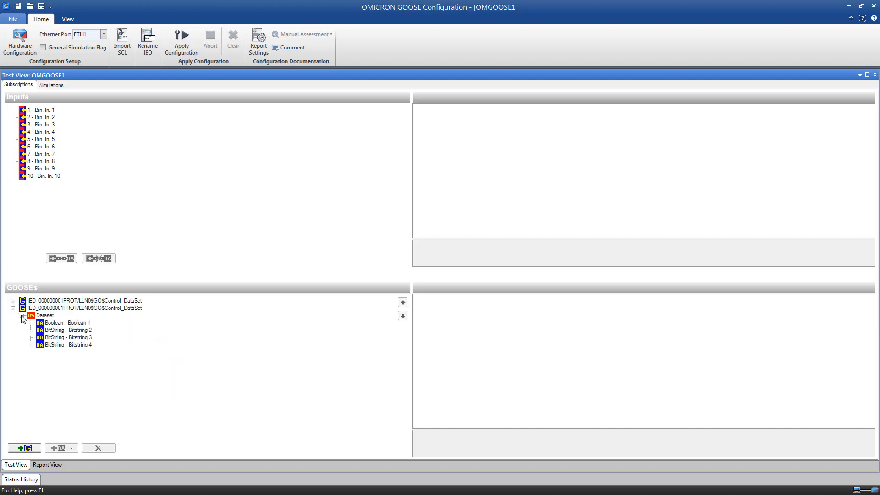
{"action": "right_click", "coordinate": [42, 308]}
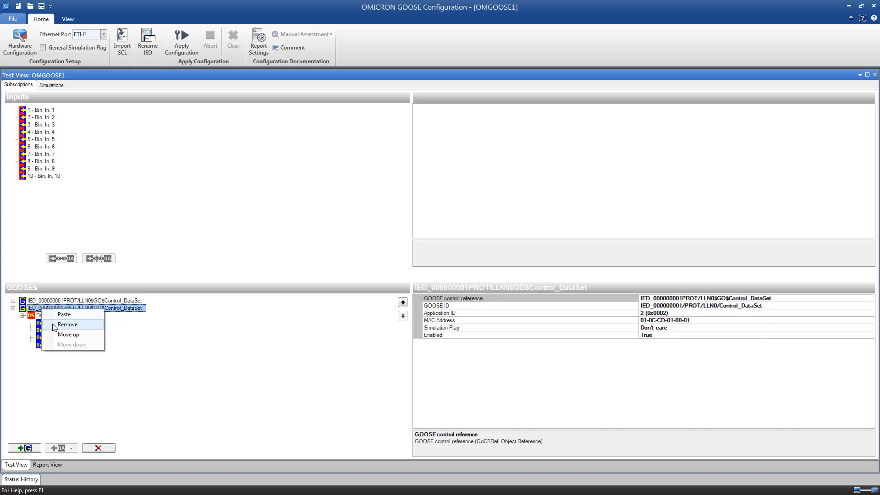
{"action": "left_click", "coordinate": [54, 327]}
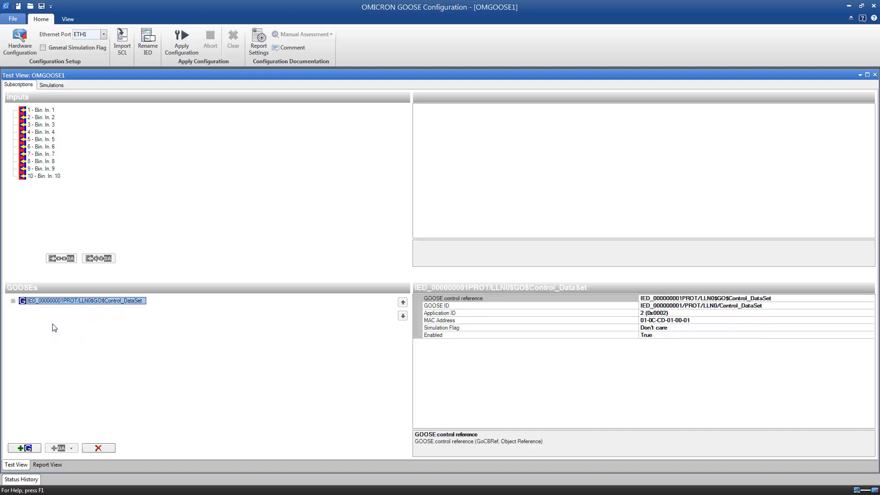
Map the Boolean PTRC1.Tr.general to Bin. In. 1 and the DoubleBit XCBR2.Pos.stVal to Bin. In. 2, and expand both inputs.
{"action": "left_click", "coordinate": [13, 301]}
{"action": "left_click", "coordinate": [22, 308]}
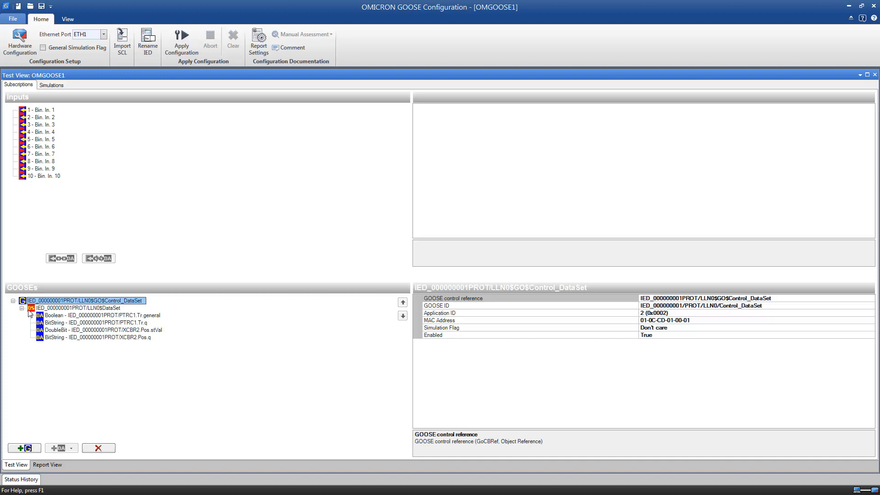
{"action": "left_click", "coordinate": [74, 316]}
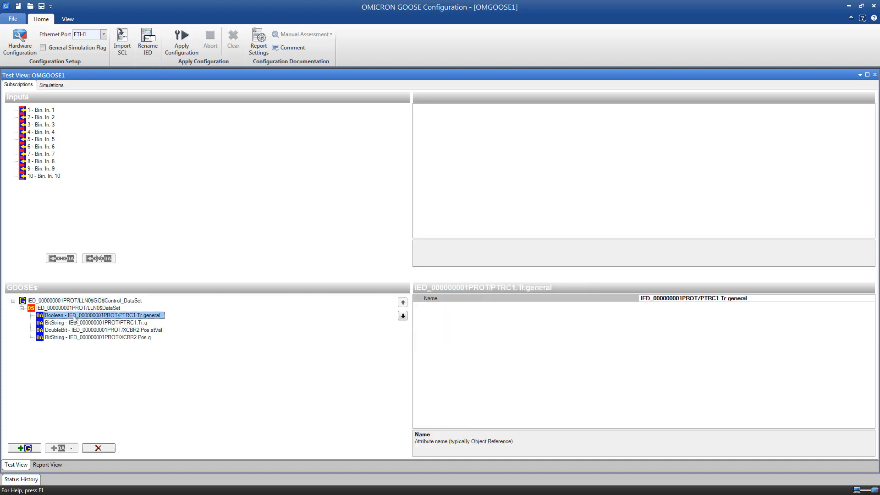
{"action": "left_click_drag", "start_coordinate": [74, 318], "coordinate": [51, 112]}
{"action": "left_click_drag", "start_coordinate": [66, 330], "coordinate": [14, 115]}
{"action": "left_click", "coordinate": [13, 110]}
{"action": "left_click", "coordinate": [12, 125]}
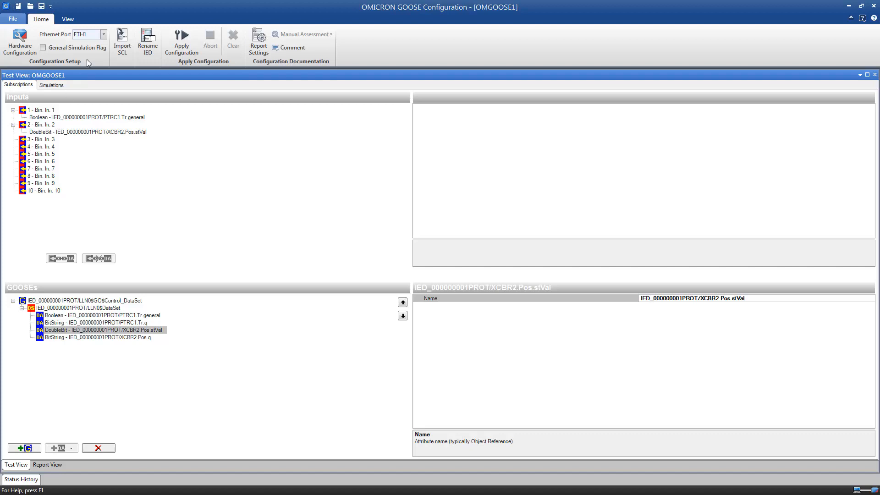
Apply the GOOSE subscription configuration using Ethernet port ETH1 and open the hardware configuration.
{"action": "left_click", "coordinate": [103, 35]}
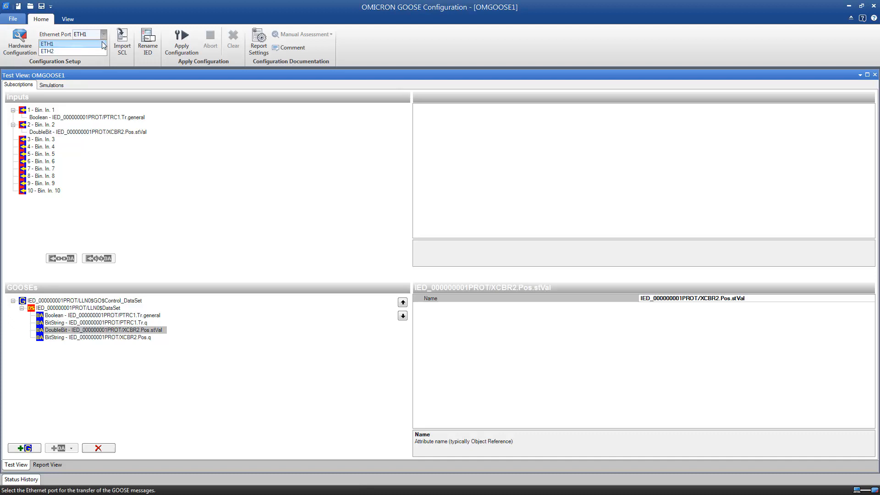
{"action": "left_click", "coordinate": [103, 44]}
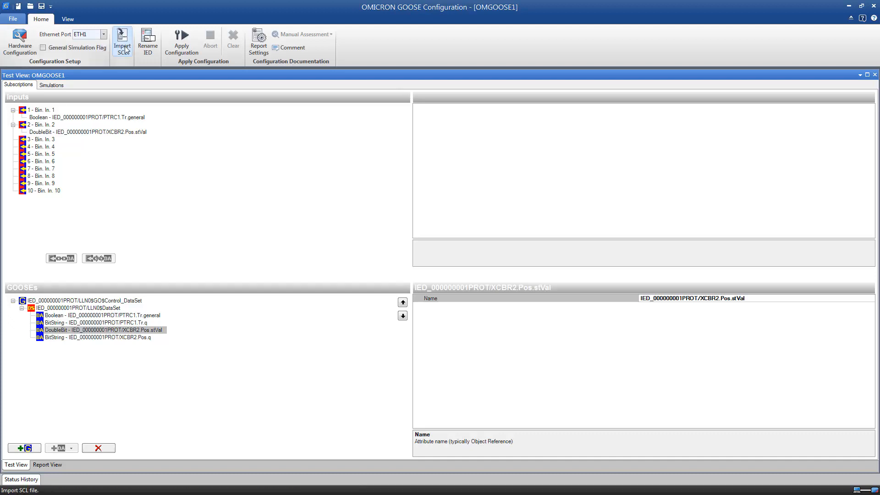
{"action": "left_click", "coordinate": [180, 45]}
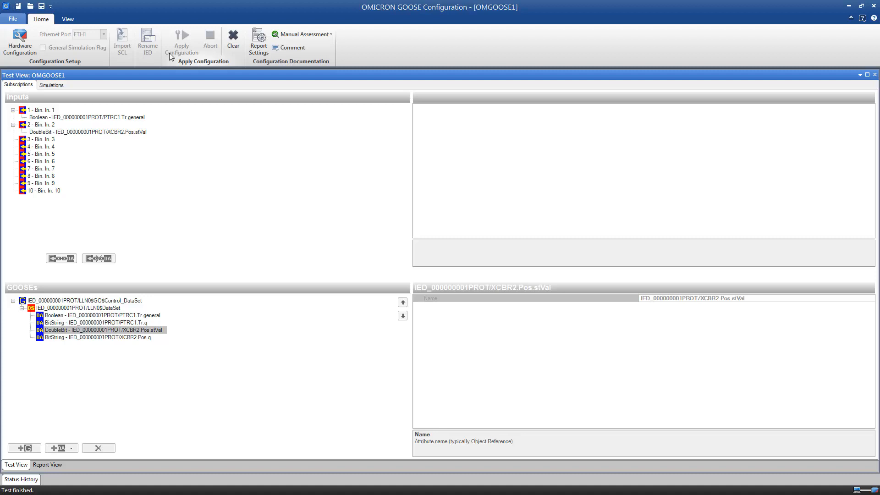
{"action": "left_click", "coordinate": [27, 47]}
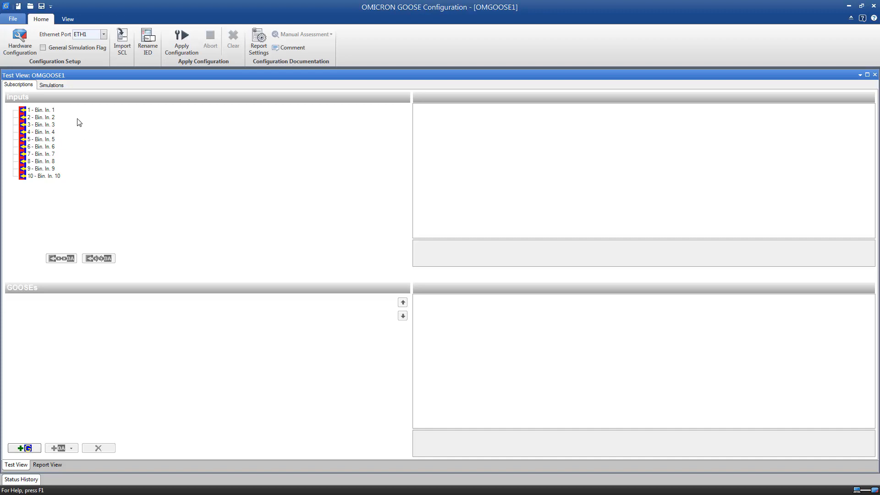
Show the GOOSE simulations with the binary outputs.
{"action": "left_click", "coordinate": [60, 86]}
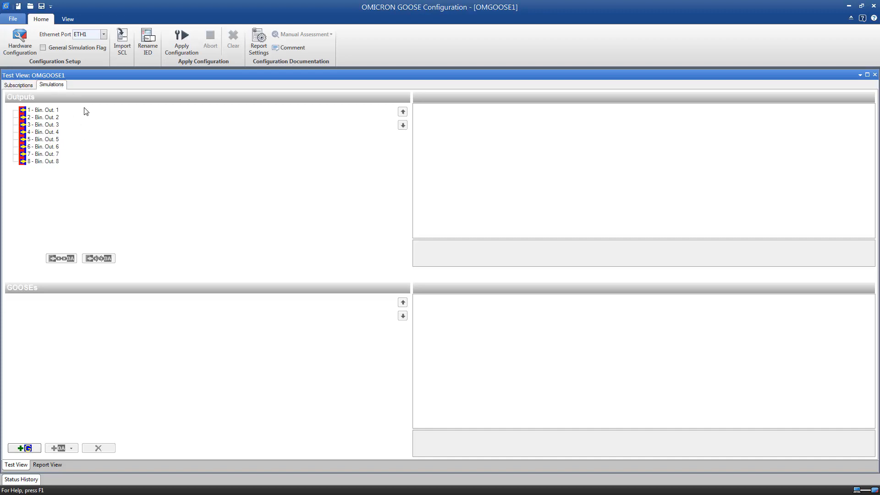